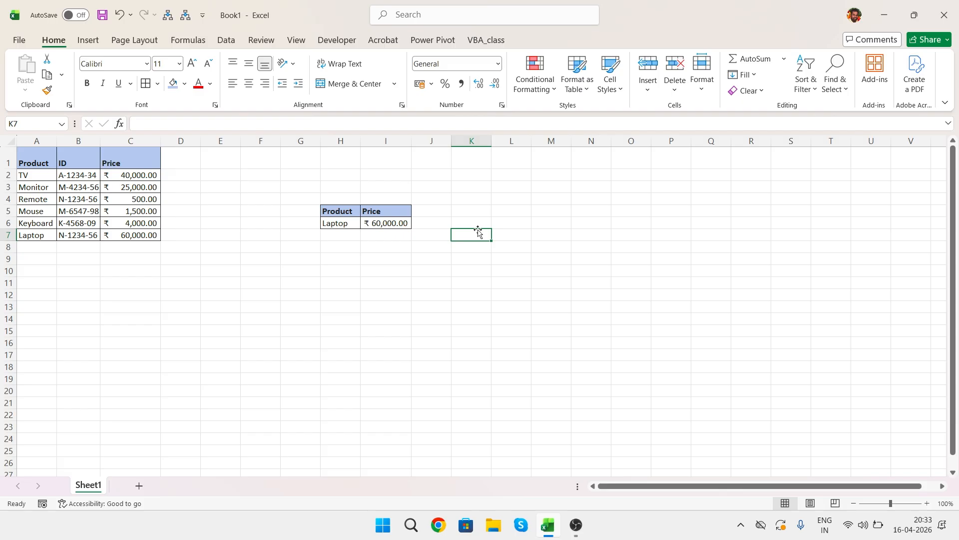
{"action": "type", "text": "=vl"}
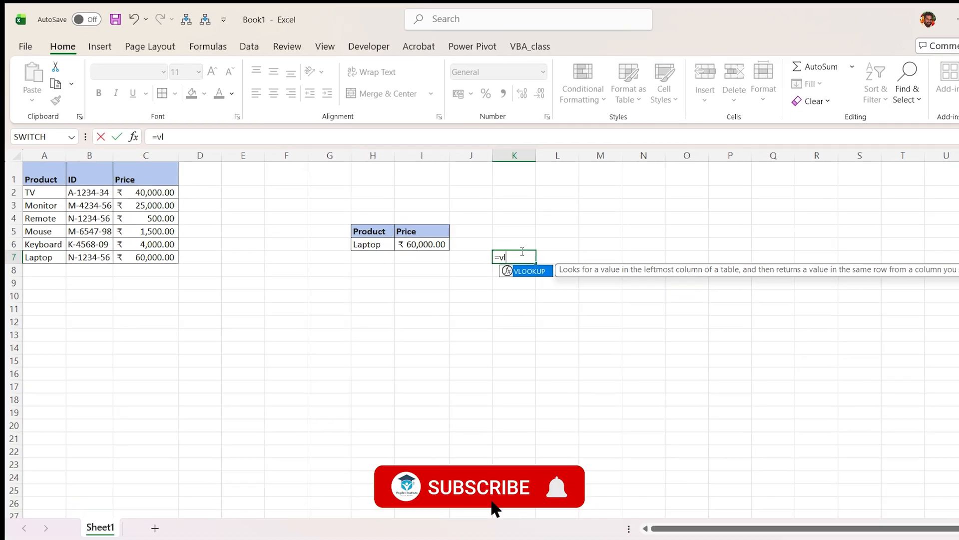
{"action": "key", "text": "Escape"}
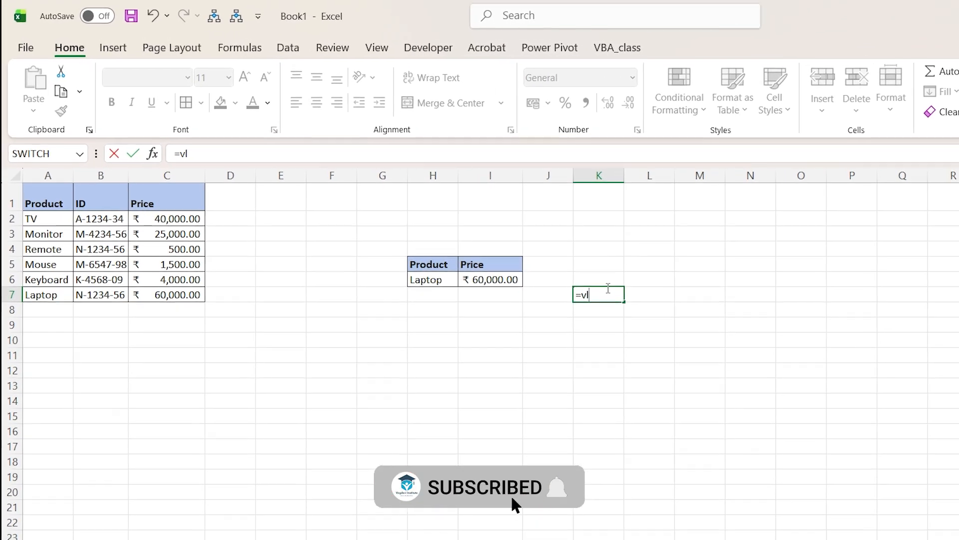
{"action": "left_click_drag", "start_coordinate": [40, 203], "coordinate": [163, 295]}
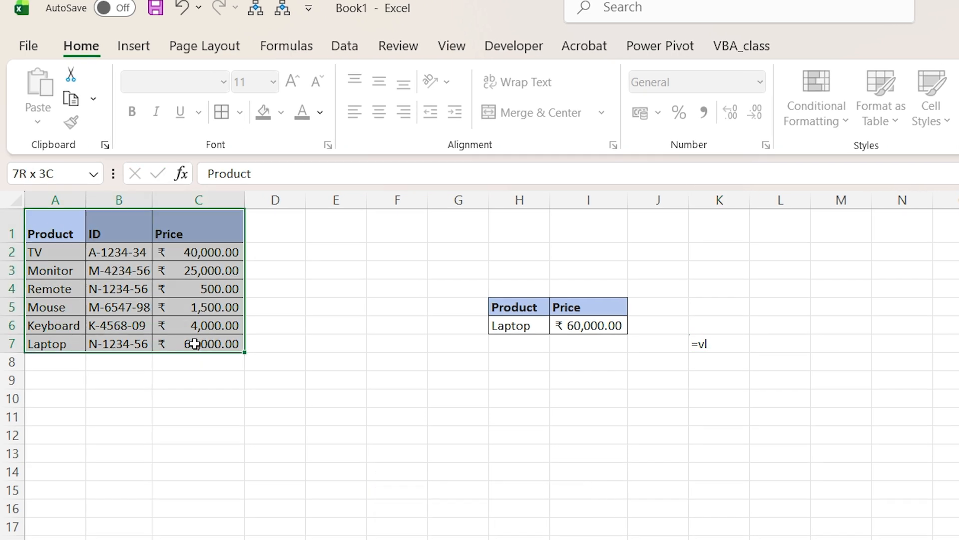
{"action": "left_click_drag", "start_coordinate": [194, 344], "coordinate": [195, 345]}
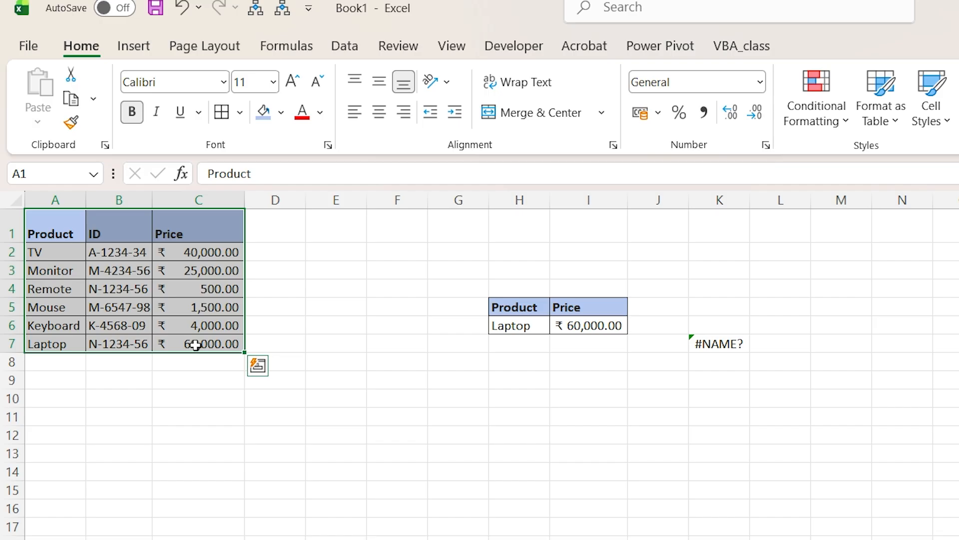
{"action": "left_click", "coordinate": [498, 327]}
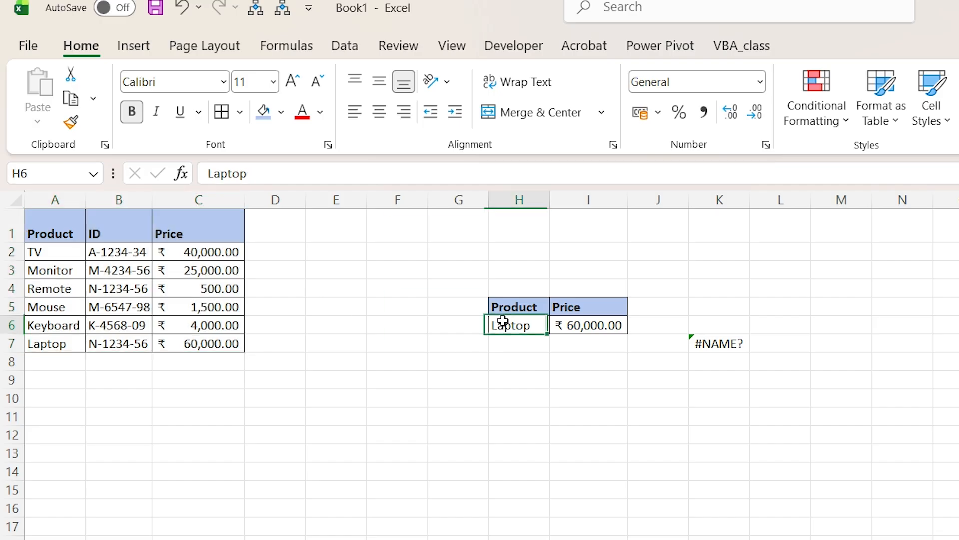
{"action": "left_click", "coordinate": [703, 346]}
{"action": "key", "text": "Delete"}
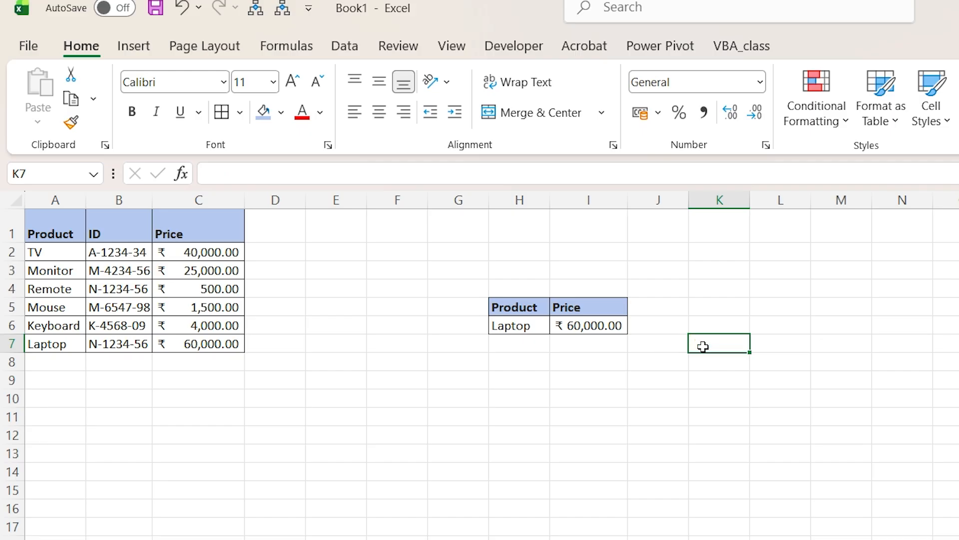
- Change the product in cell H6 of the small lookup table to Monitor
{"action": "left_click", "coordinate": [520, 328]}
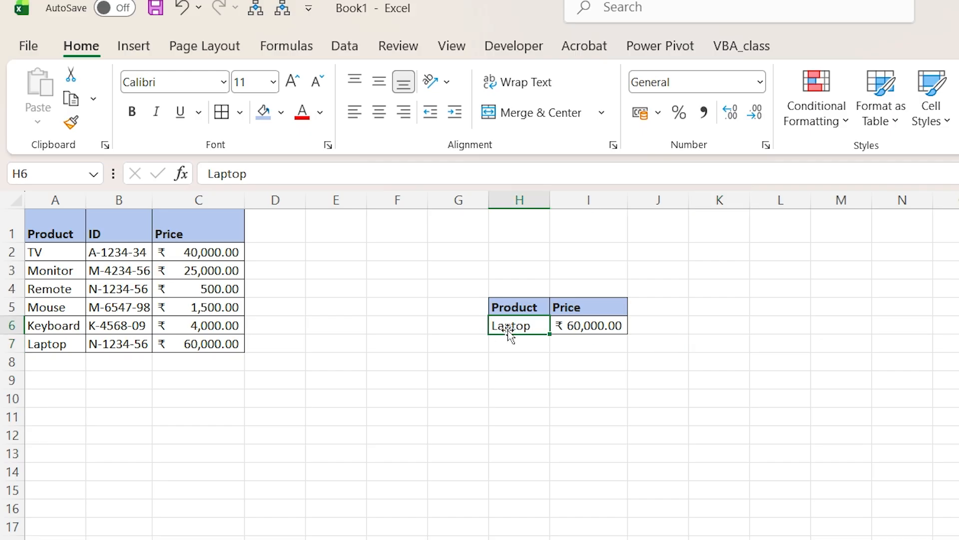
{"action": "left_click", "coordinate": [195, 345]}
{"action": "left_click", "coordinate": [579, 327]}
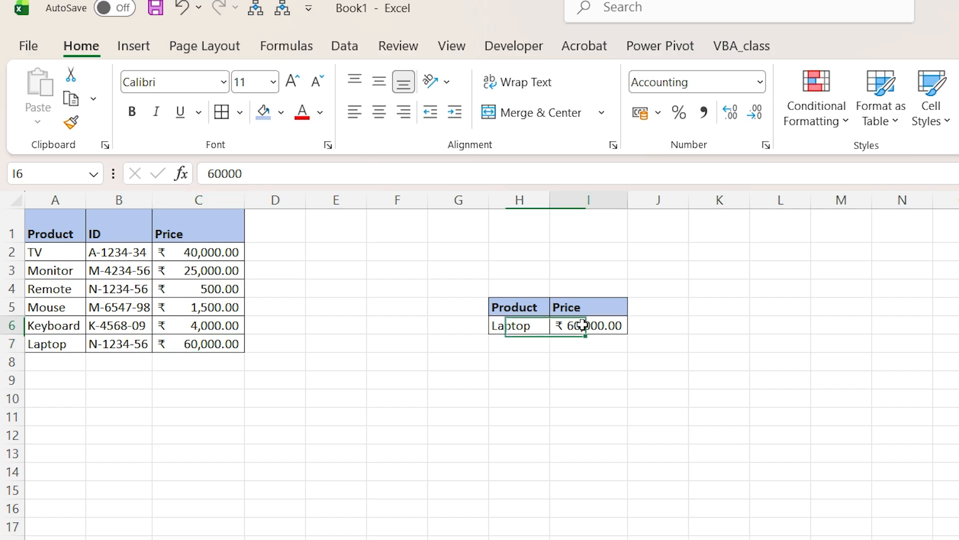
{"action": "left_click", "coordinate": [515, 328]}
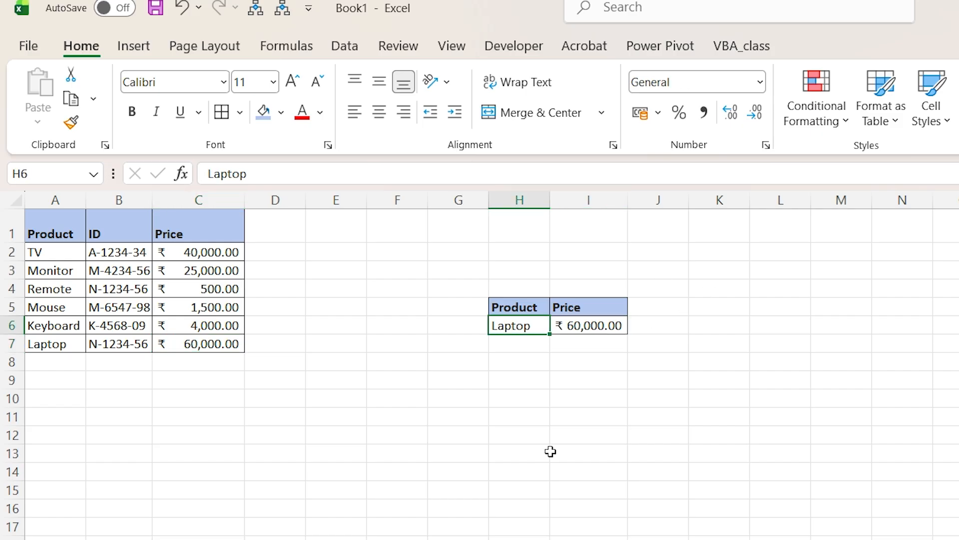
{"action": "type", "text": "Monitor"}
{"action": "key", "text": "Return"}
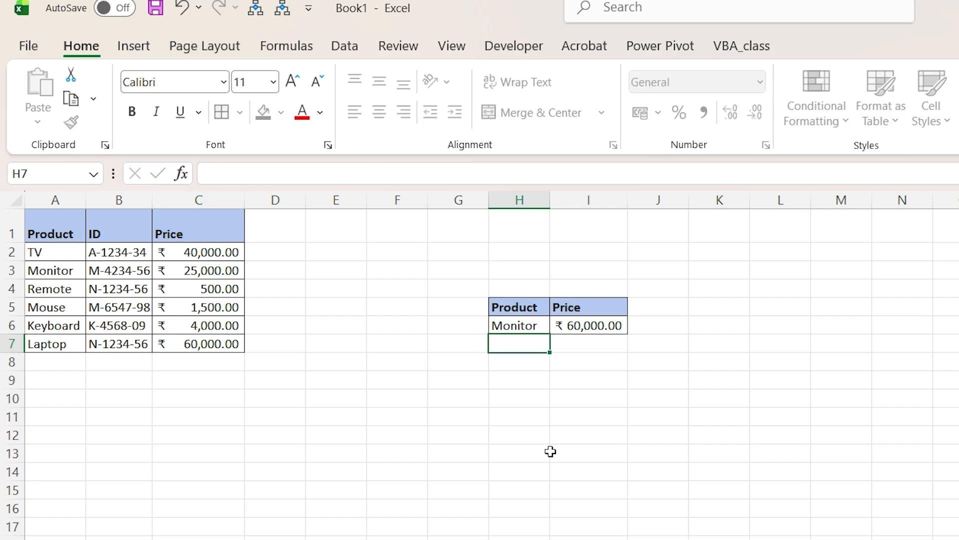
- Find the Monitor's price in the product table and enter 25000 manually as the price in cell I6
{"action": "left_click_drag", "start_coordinate": [43, 251], "coordinate": [228, 341]}
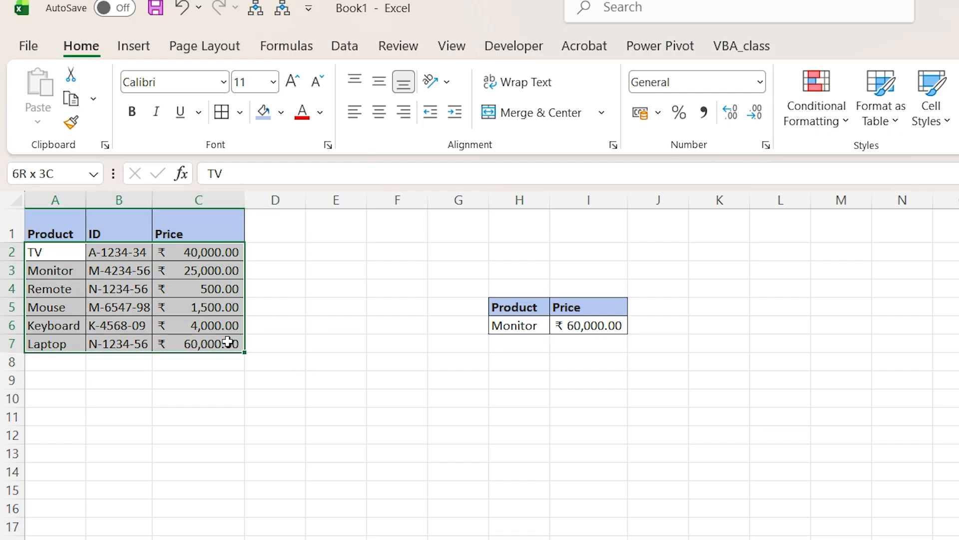
{"action": "left_click", "coordinate": [39, 272]}
{"action": "left_click", "coordinate": [193, 272]}
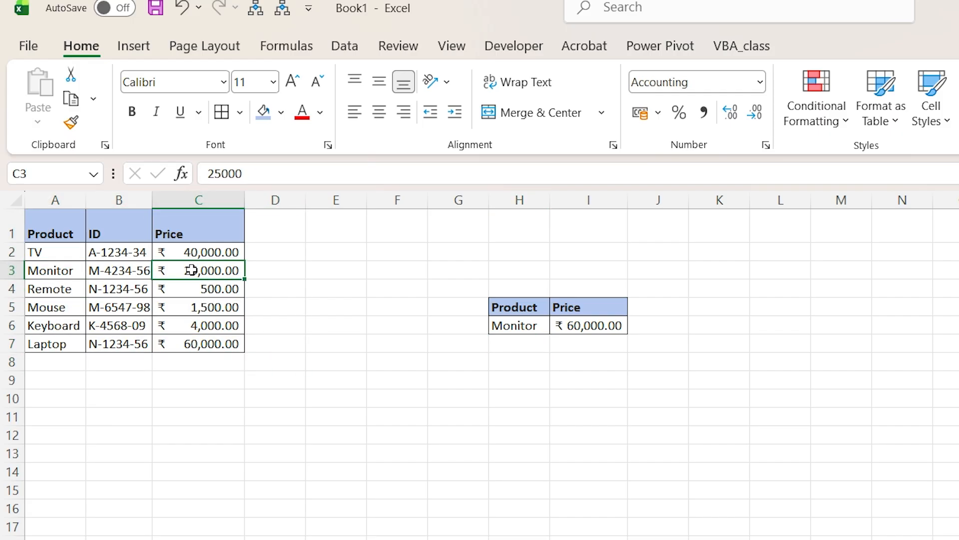
{"action": "left_click", "coordinate": [577, 320]}
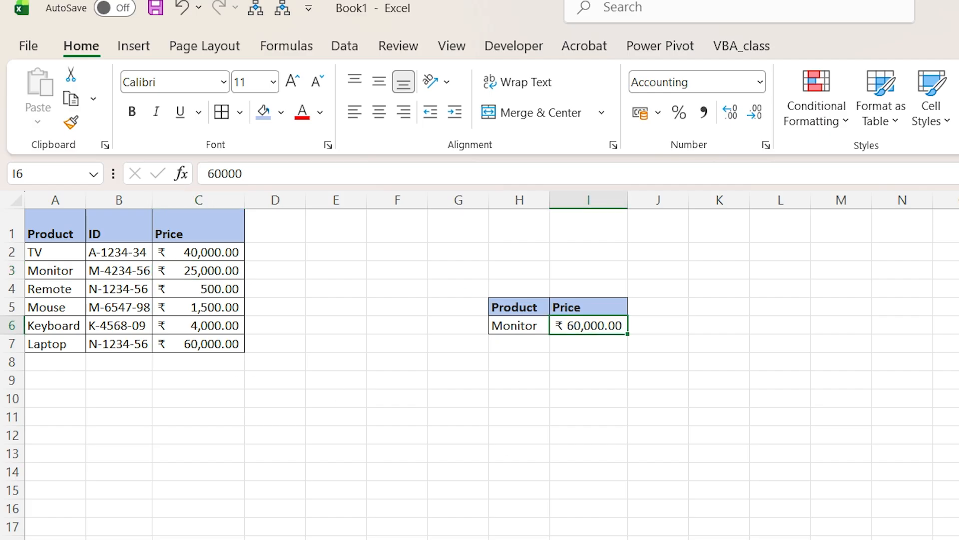
{"action": "type", "text": "25000"}
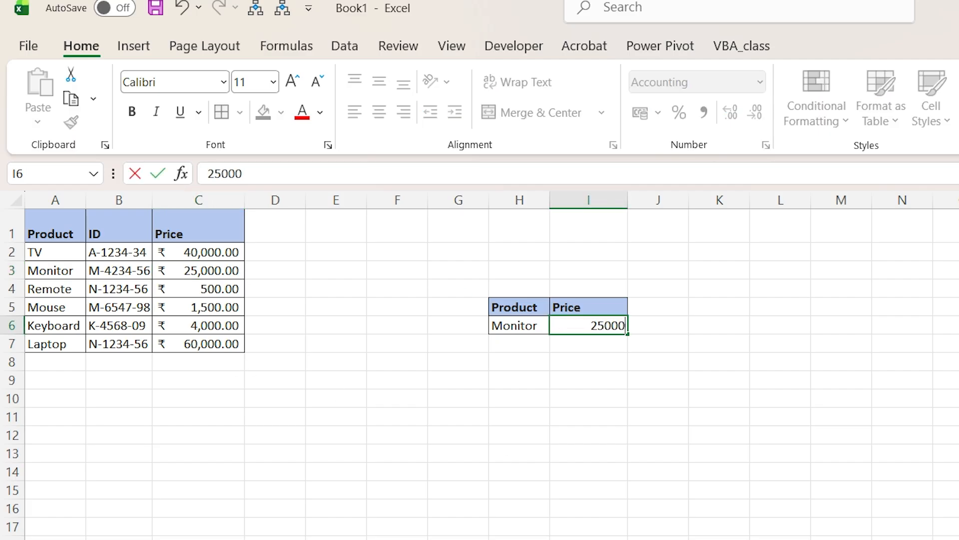
{"action": "key", "text": "Return"}
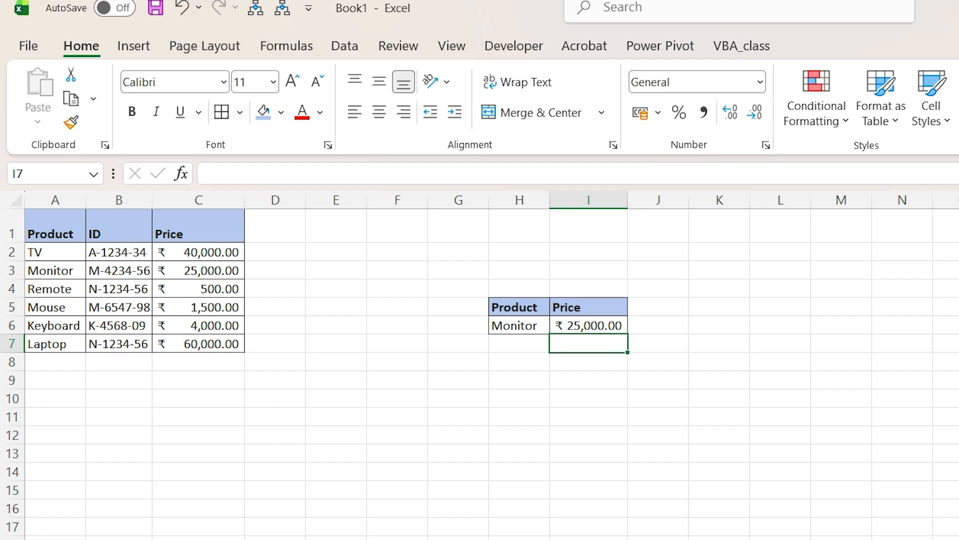
- Replace the price in I6 with the exact-match formula =VLOOKUP(H6,A2:C7,3,0) to look up the product's price
{"action": "left_click", "coordinate": [589, 325]}
{"action": "type", "text": "=vll"}
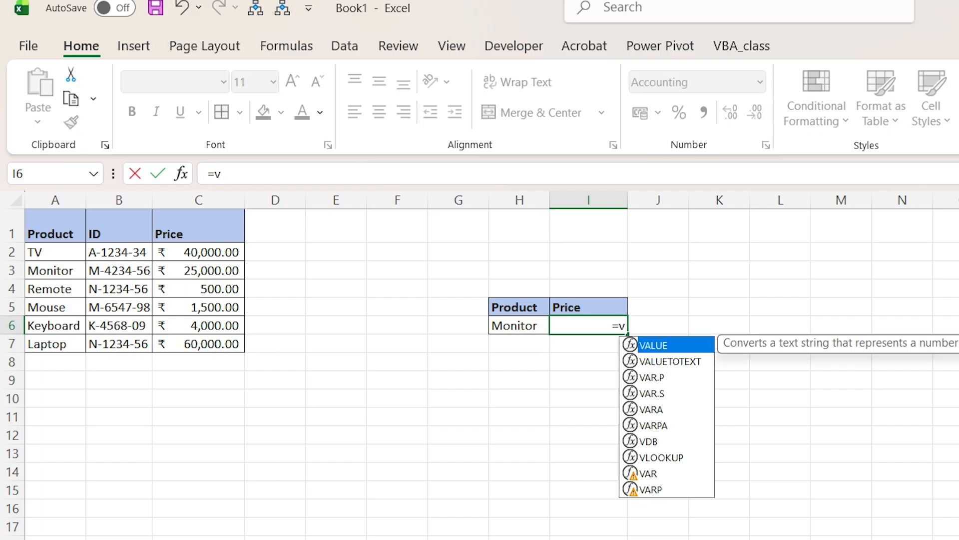
{"action": "key", "text": "BackSpace"}
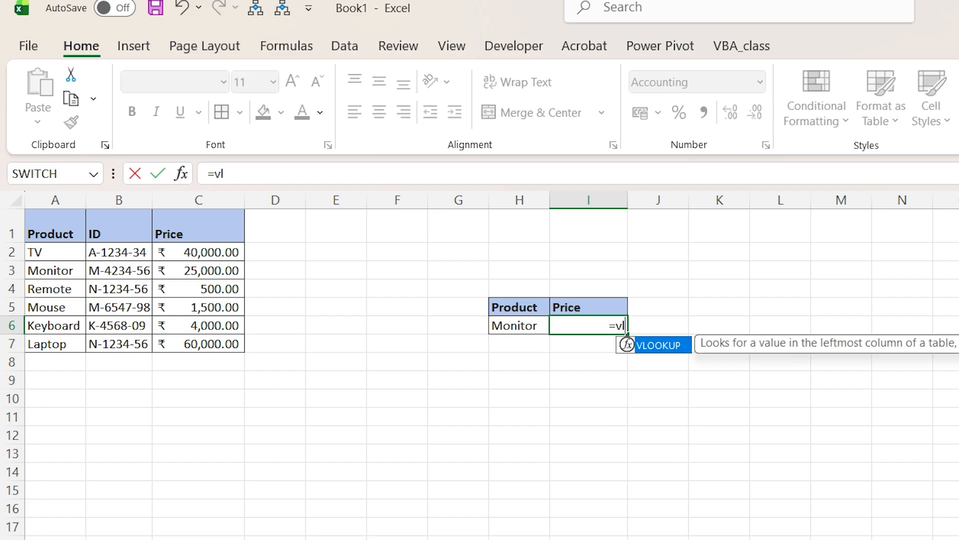
{"action": "key", "text": "Tab"}
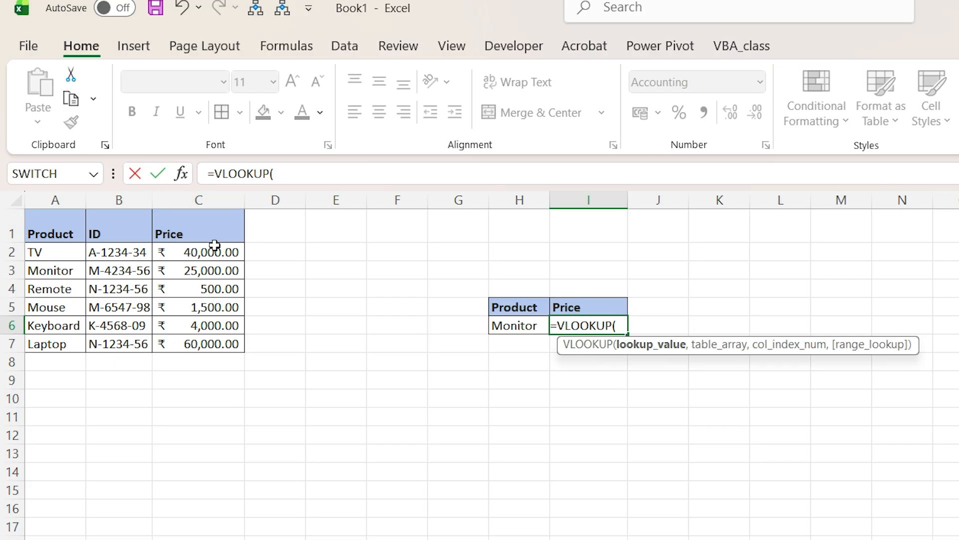
{"action": "left_click", "coordinate": [507, 324]}
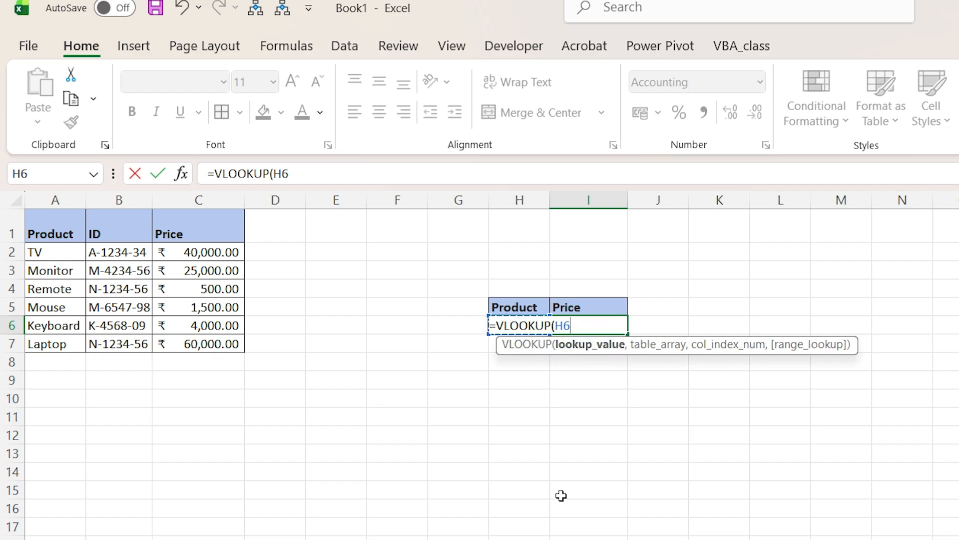
{"action": "type", "text": ","}
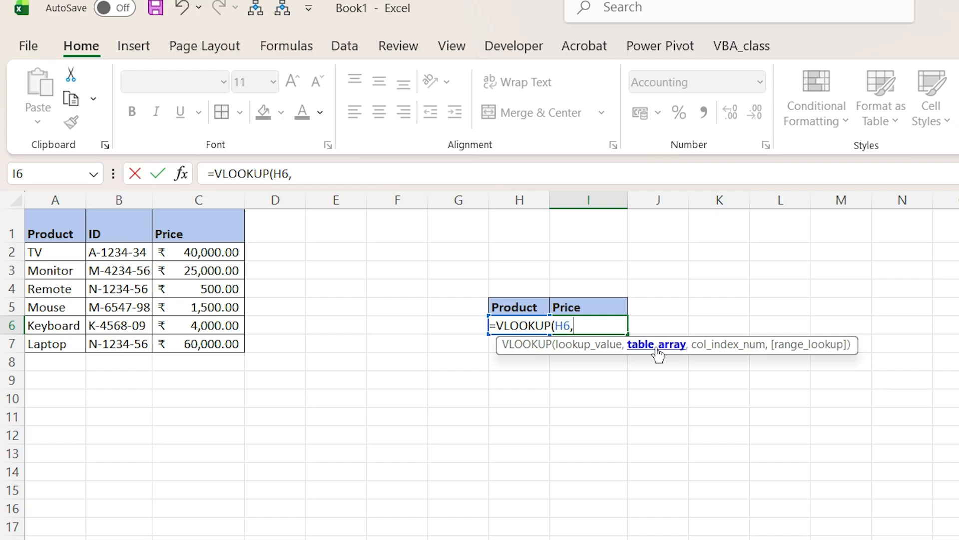
{"action": "left_click_drag", "start_coordinate": [62, 252], "coordinate": [229, 340]}
{"action": "type", "text": ",3"}
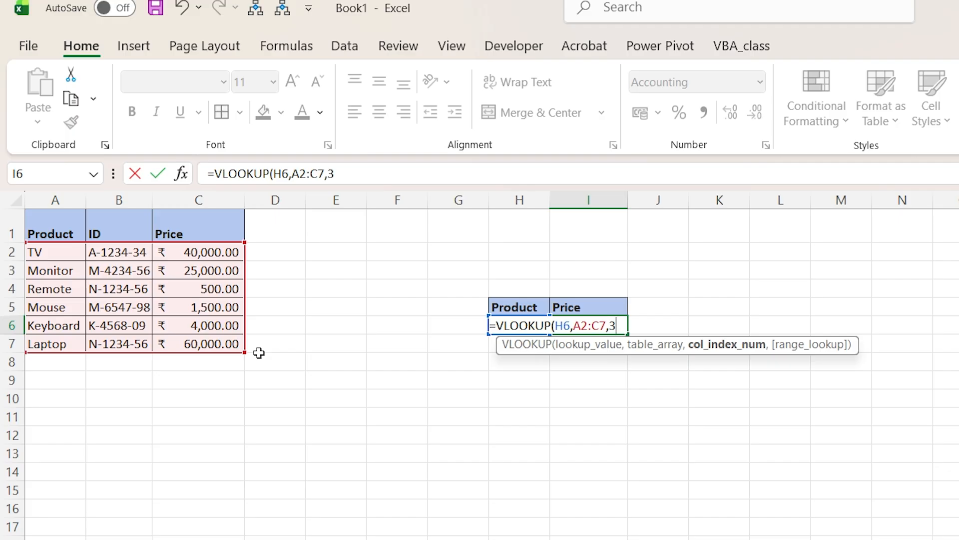
{"action": "type", "text": ","}
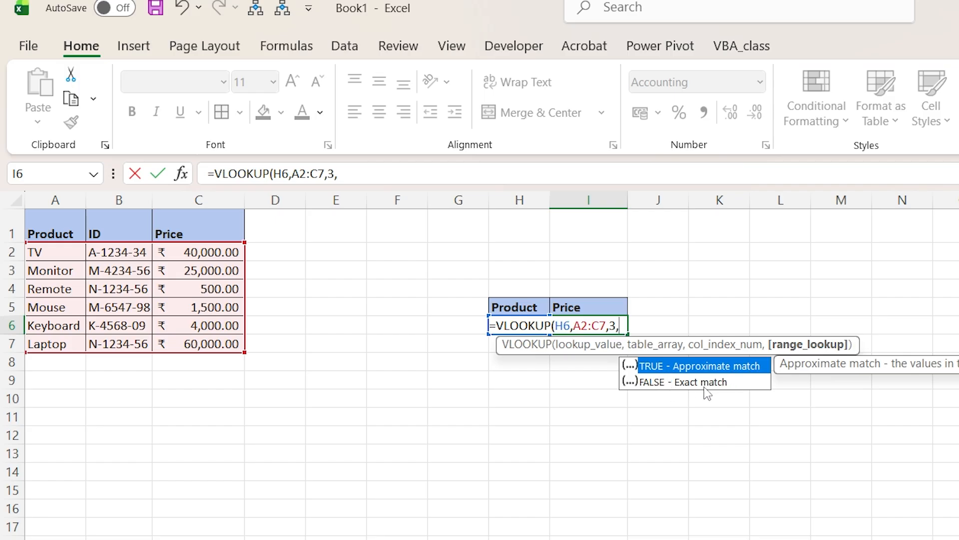
{"action": "type", "text": "0"}
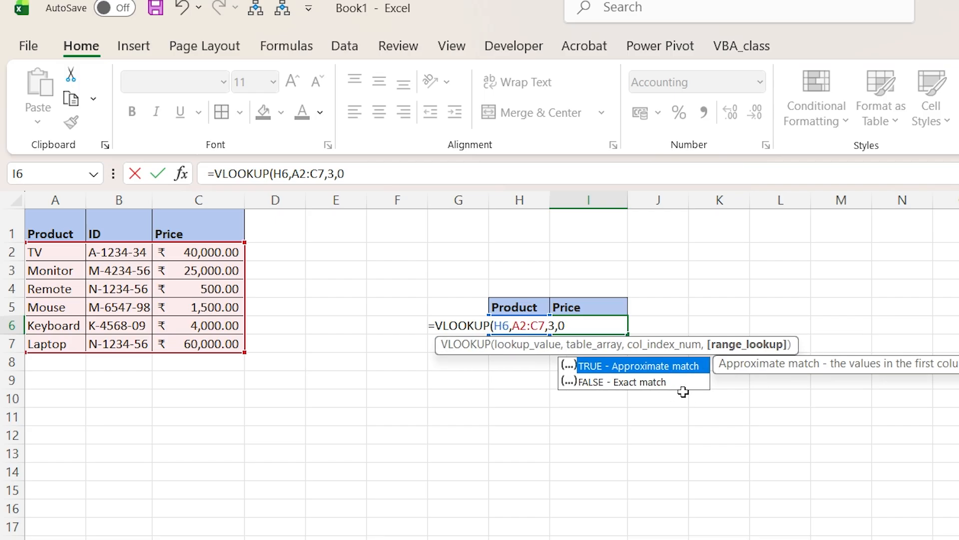
{"action": "key", "text": "Return"}
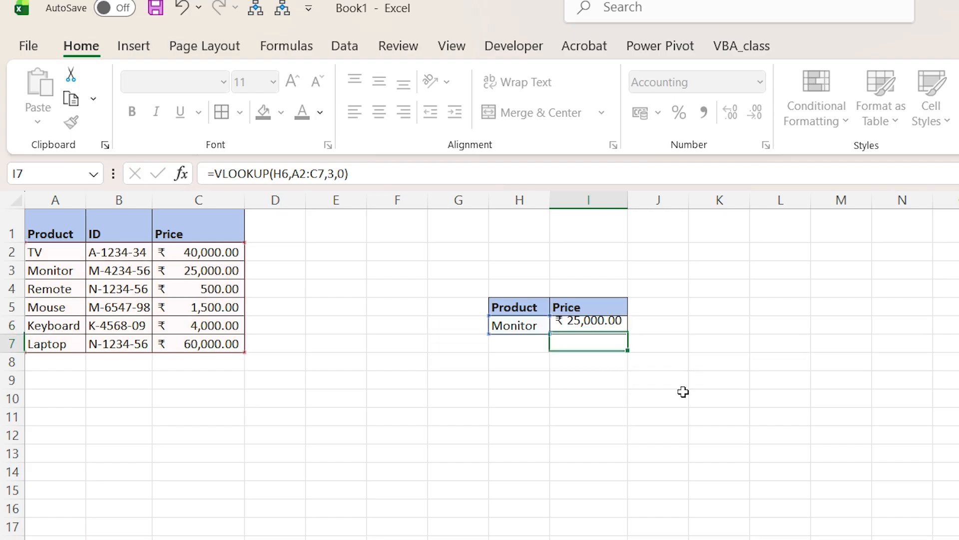
{"action": "left_click", "coordinate": [573, 325]}
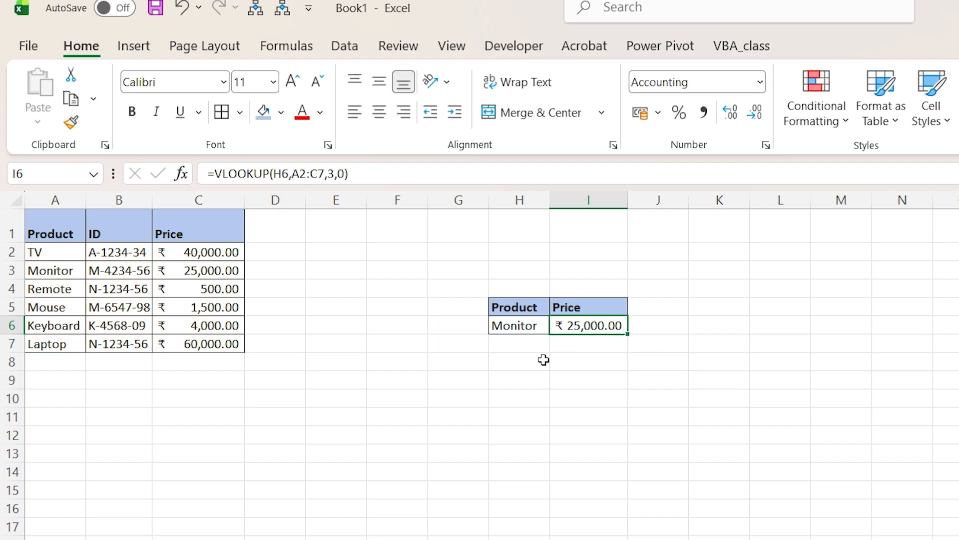
- Test the lookup with TV as the product in H6 and compare the returned price with the product table
{"action": "left_click", "coordinate": [515, 325]}
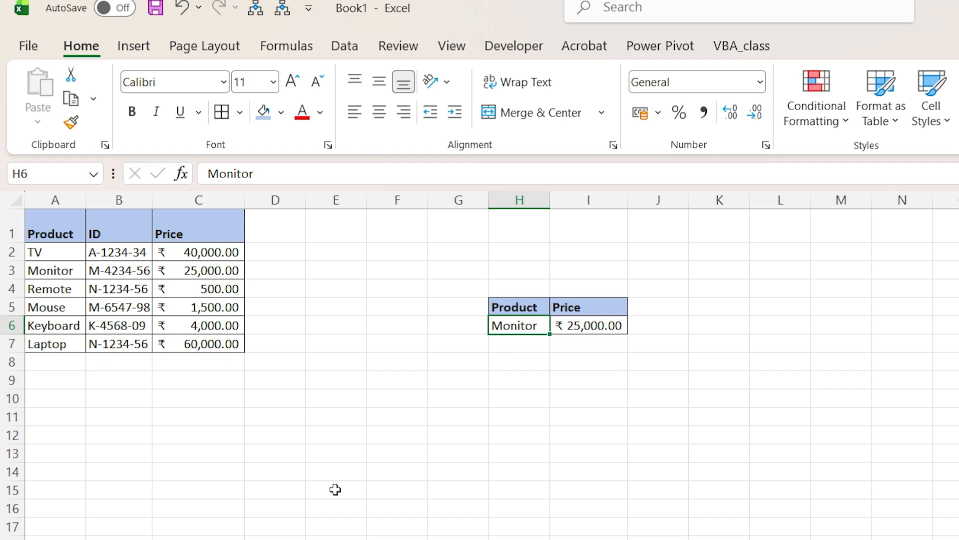
{"action": "type", "text": "TV"}
{"action": "key", "text": "Return"}
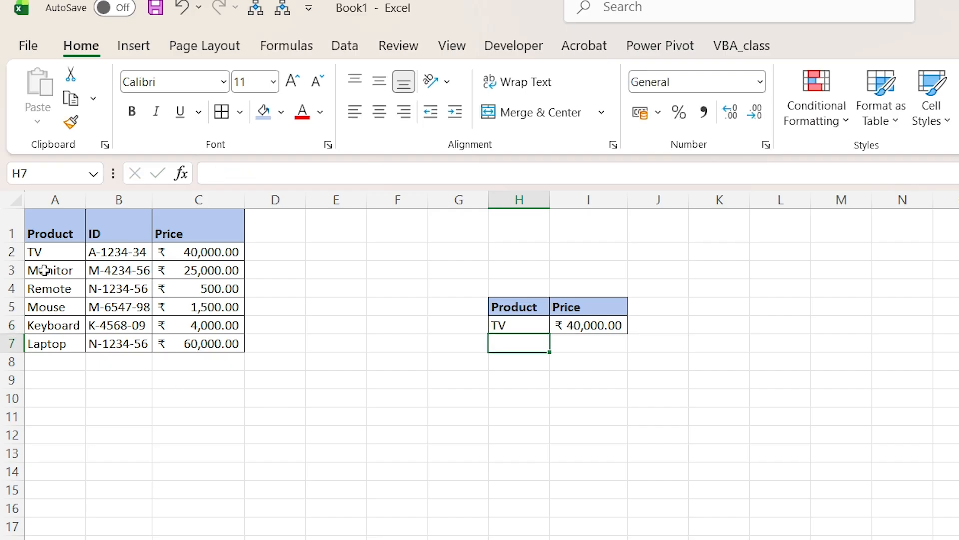
{"action": "left_click", "coordinate": [230, 251]}
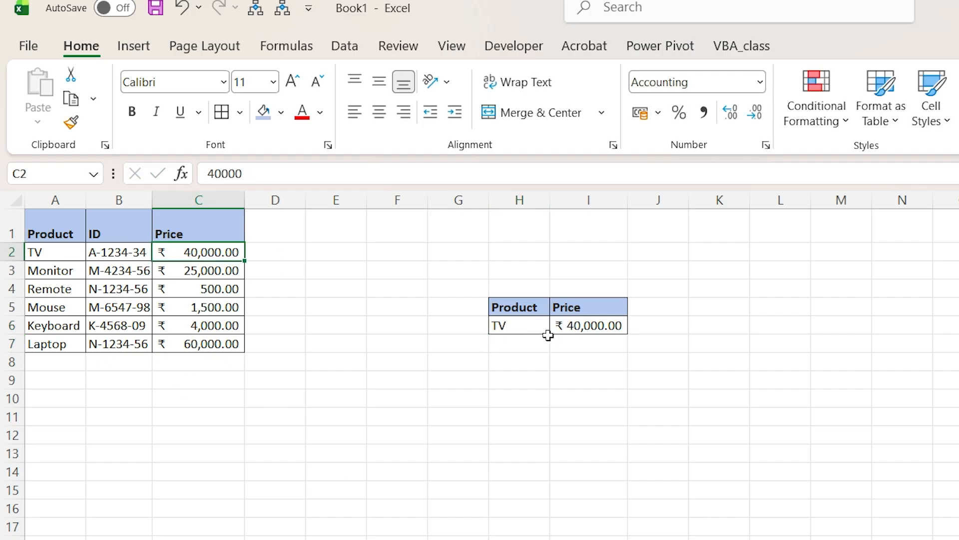
{"action": "left_click", "coordinate": [582, 326]}
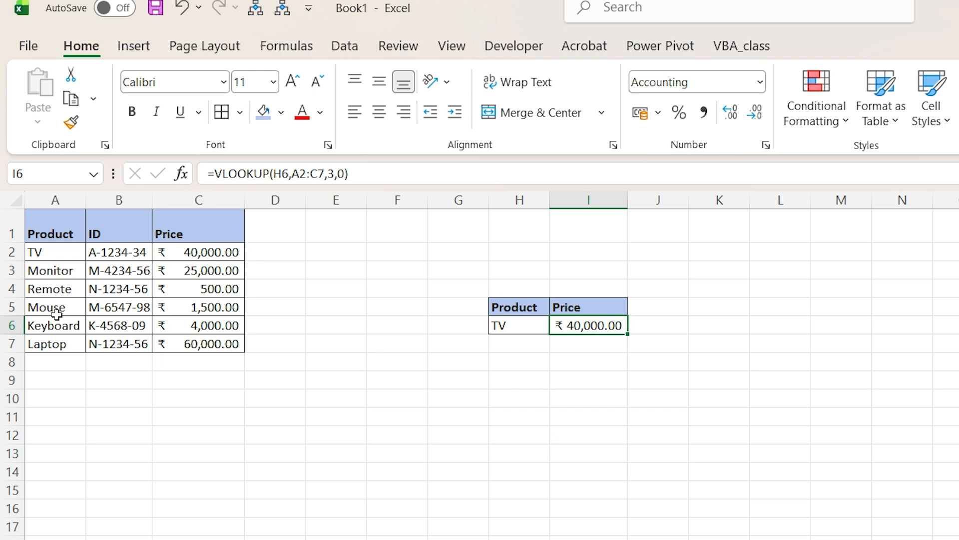
- Change the product in H6 to Mouse and check the price returned in I6
{"action": "left_click", "coordinate": [527, 322]}
{"action": "type", "text": "Mouse"}
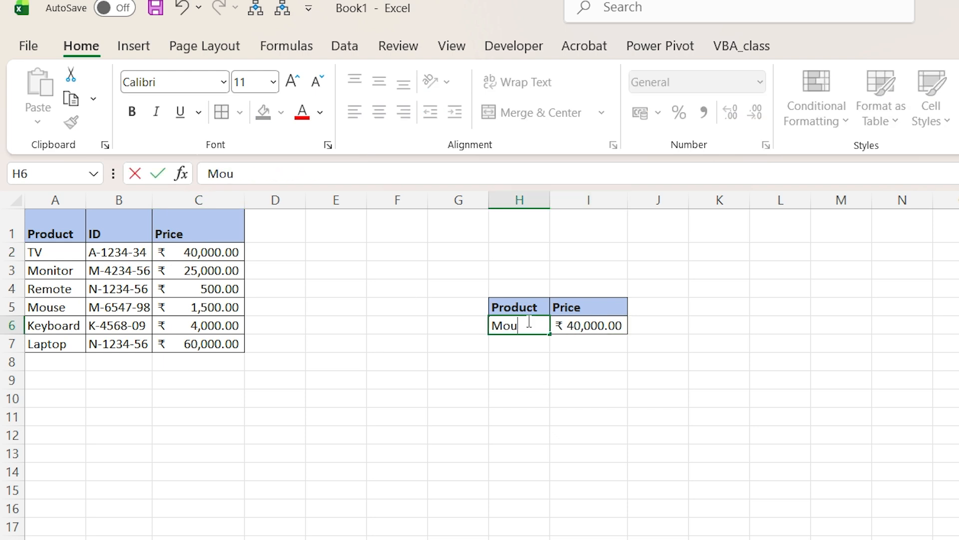
{"action": "key", "text": "Return"}
{"action": "left_click", "coordinate": [603, 325]}
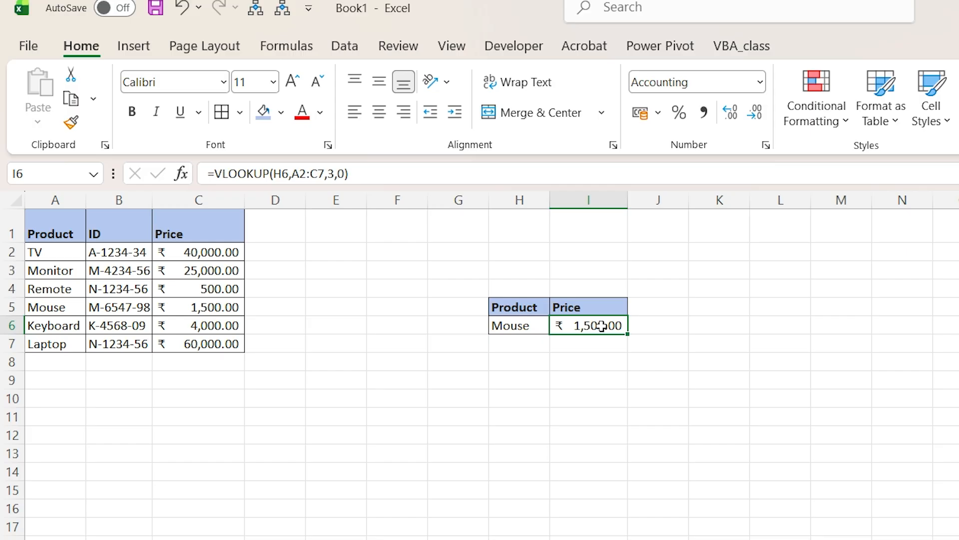